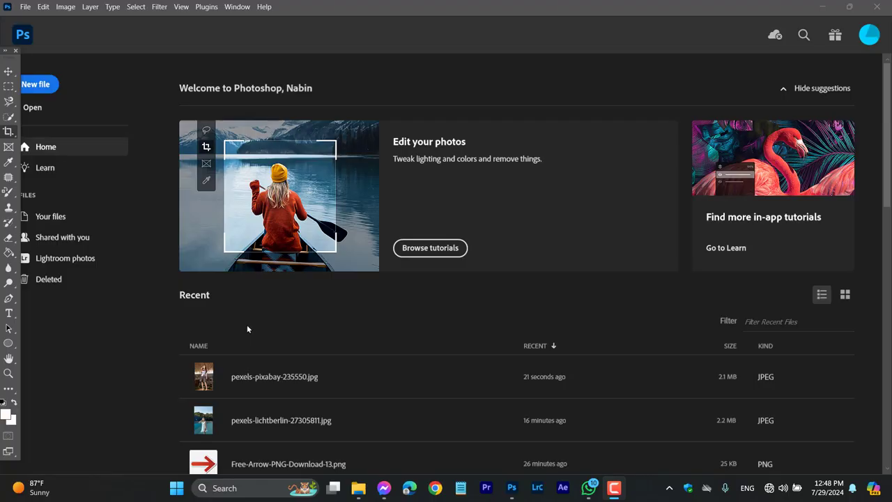
Open pexels-pixabay-235550.jpg from the home screen's Open dialog
{"action": "left_click", "coordinate": [42, 108]}
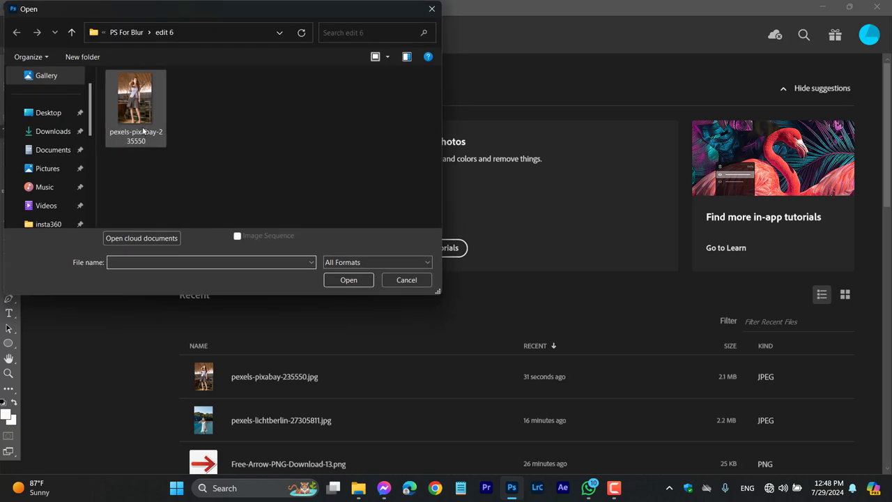
{"action": "left_click", "coordinate": [139, 129]}
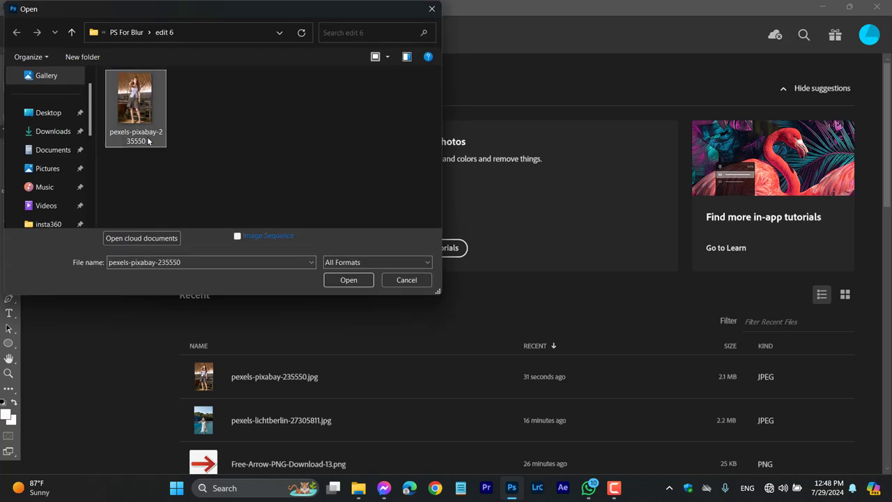
{"action": "left_click", "coordinate": [348, 279]}
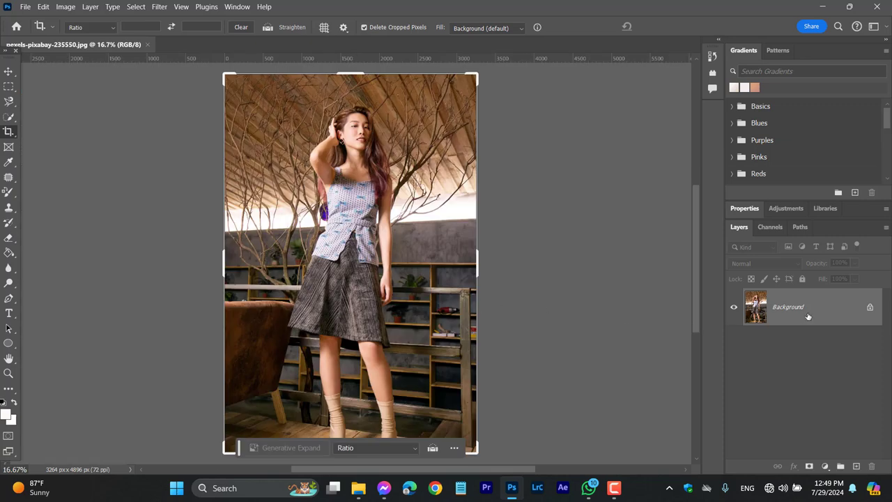
Duplicate the photo to Layer 1 and mask it to the woman using Select Subject
{"action": "key", "text": "ctrl+j"}
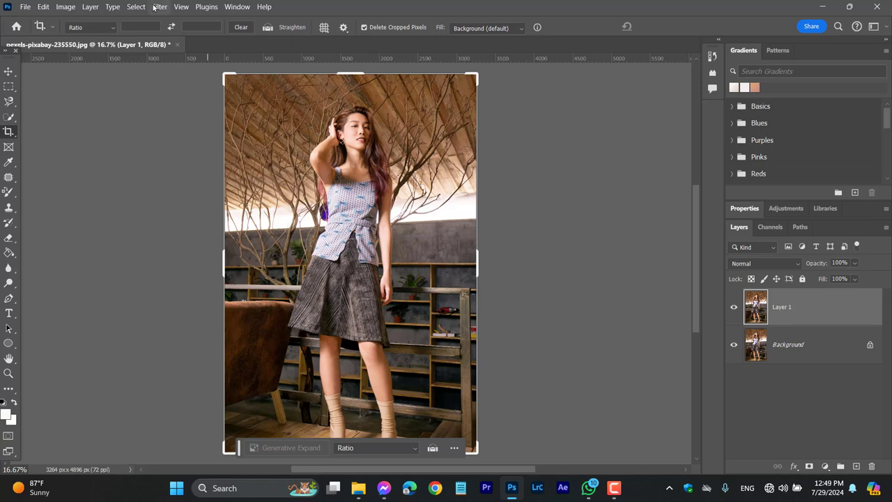
{"action": "left_click", "coordinate": [128, 10]}
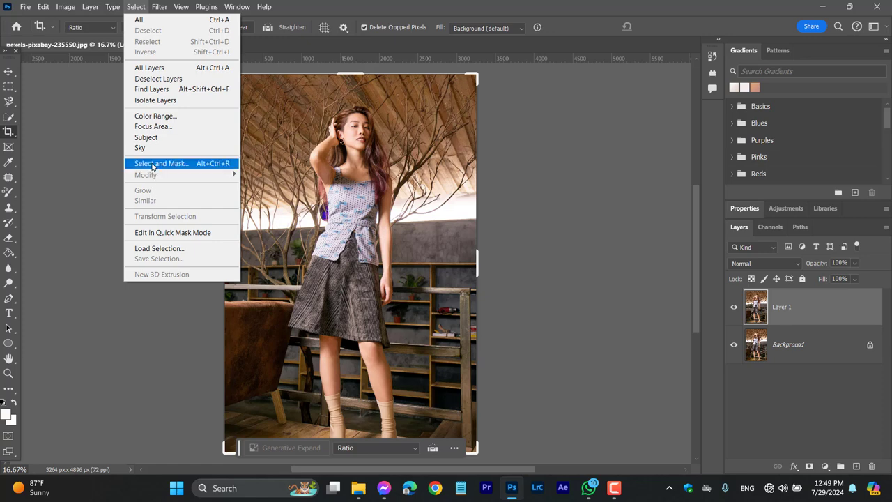
{"action": "left_click", "coordinate": [161, 143]}
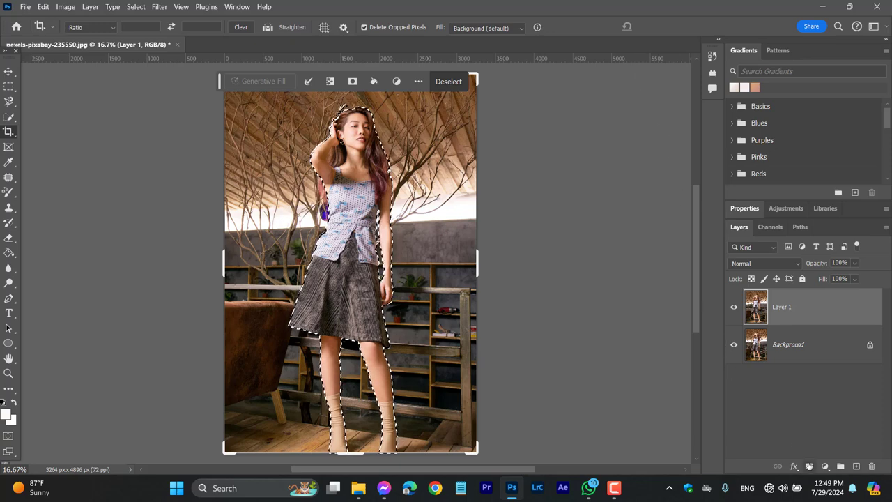
{"action": "left_click", "coordinate": [810, 467]}
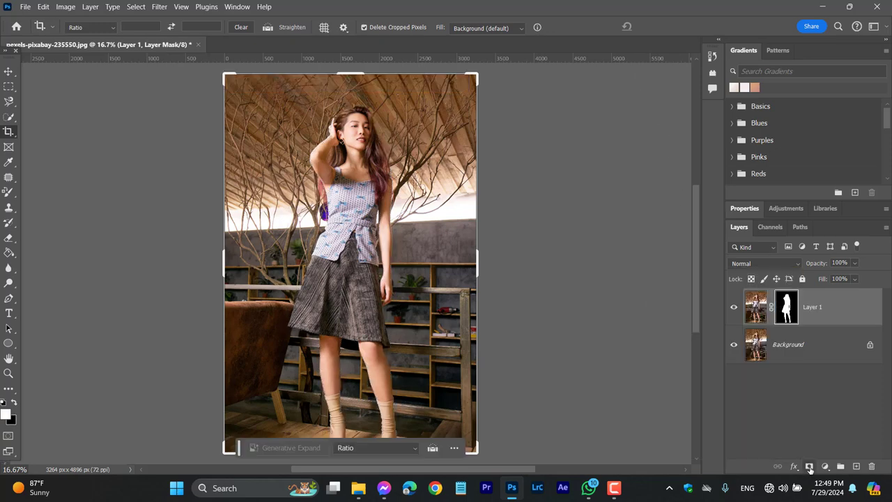
Duplicate the Background, select the woman as subject, and expand the selection 35 pixels
{"action": "left_click", "coordinate": [824, 350]}
{"action": "key", "text": "ctrl+j"}
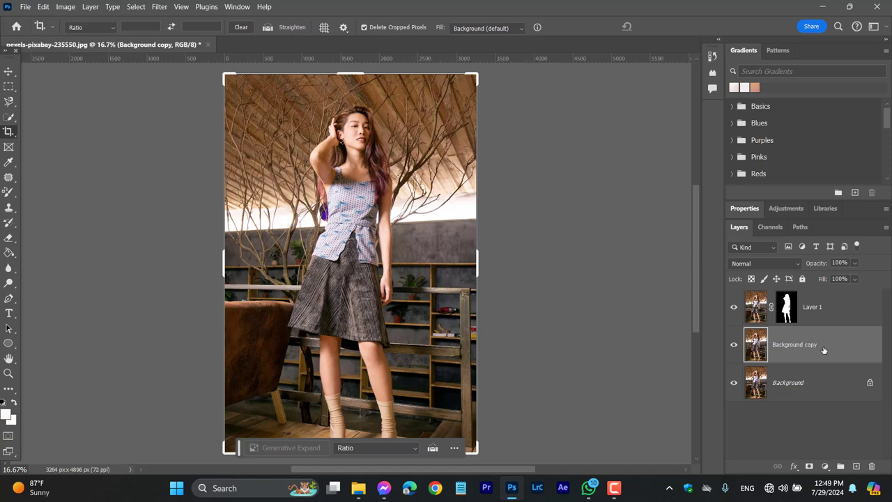
{"action": "left_click", "coordinate": [786, 314], "text": "ctrl"}
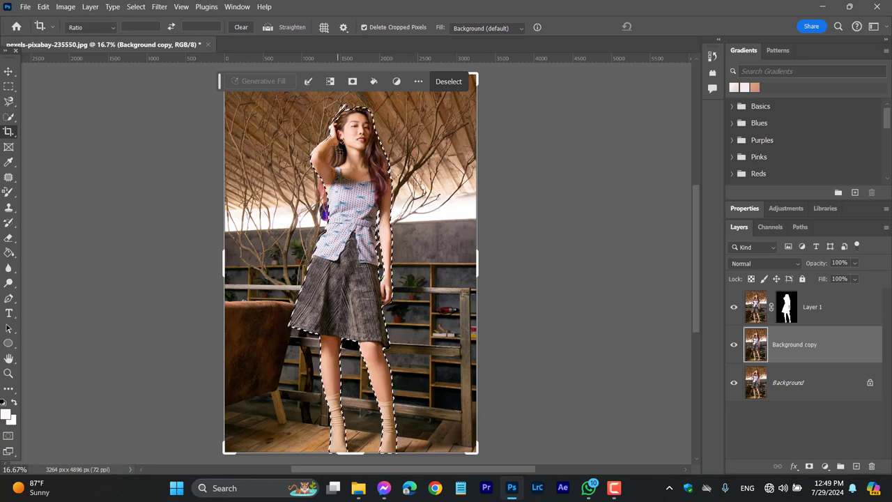
{"action": "left_click", "coordinate": [136, 6]}
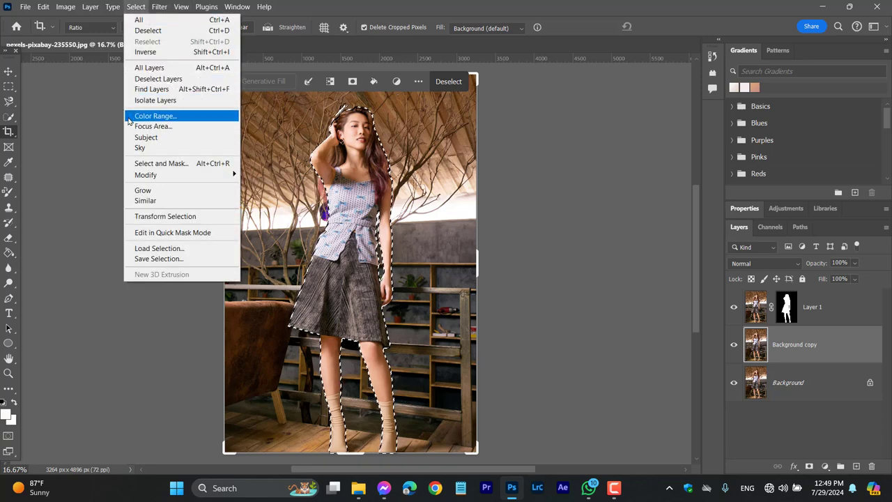
{"action": "mouse_move", "coordinate": [147, 174]}
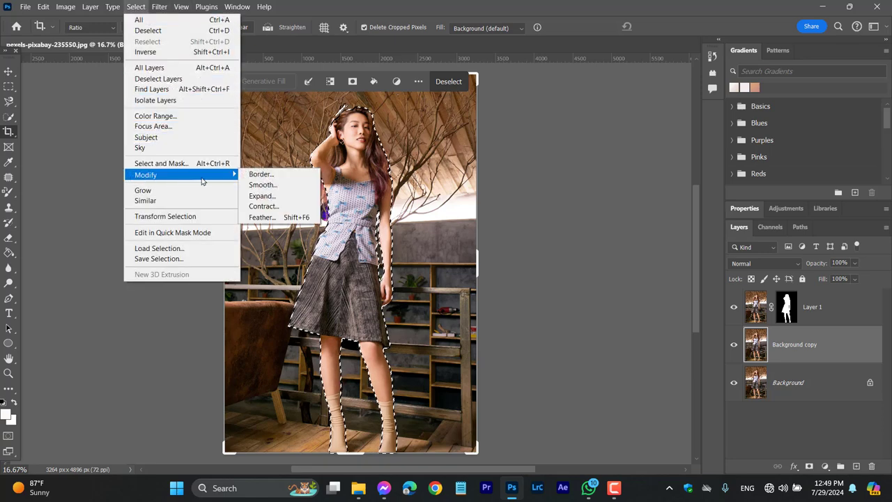
{"action": "left_click", "coordinate": [273, 197]}
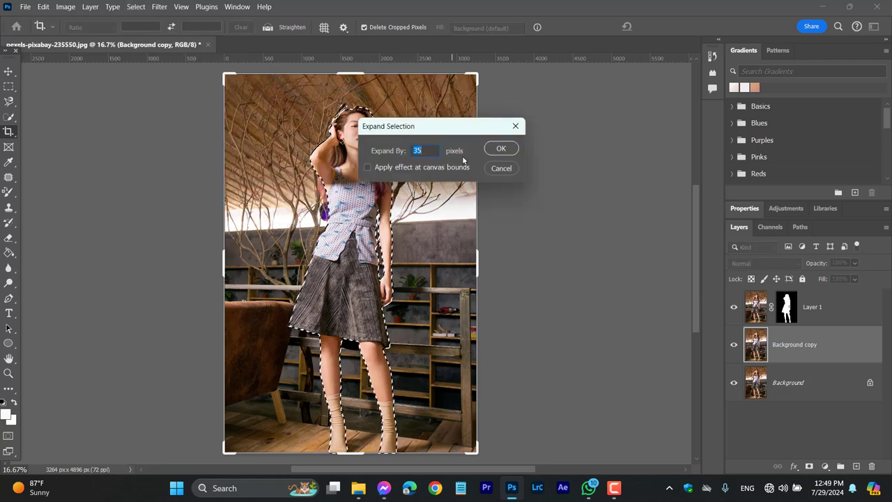
{"action": "left_click", "coordinate": [501, 147]}
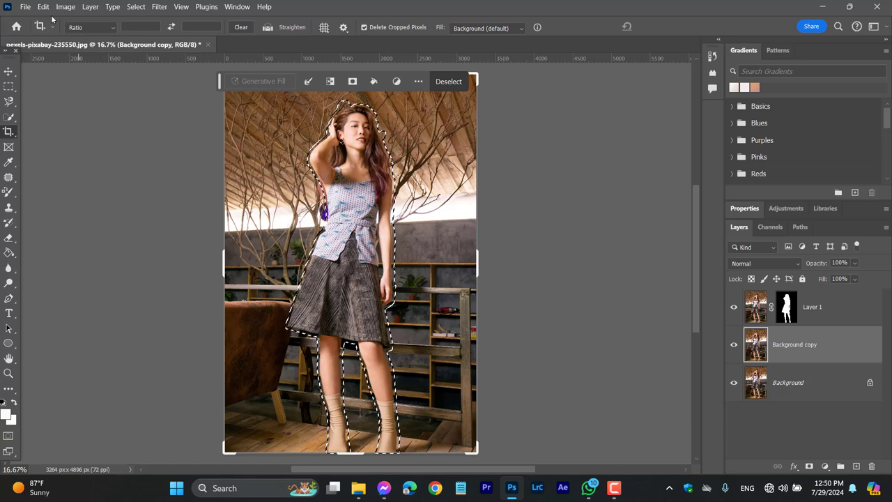
Content-Aware fill the expanded selection on Background copy to erase the woman
{"action": "left_click", "coordinate": [25, 7]}
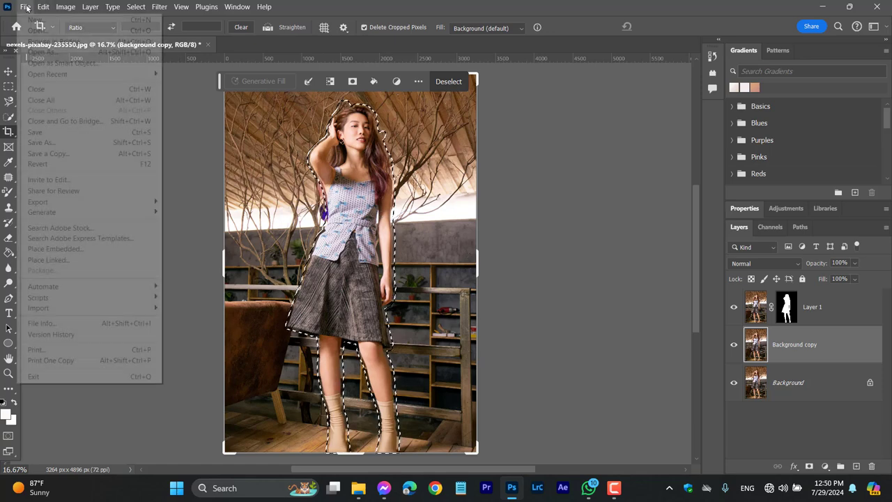
{"action": "left_click", "coordinate": [25, 7]}
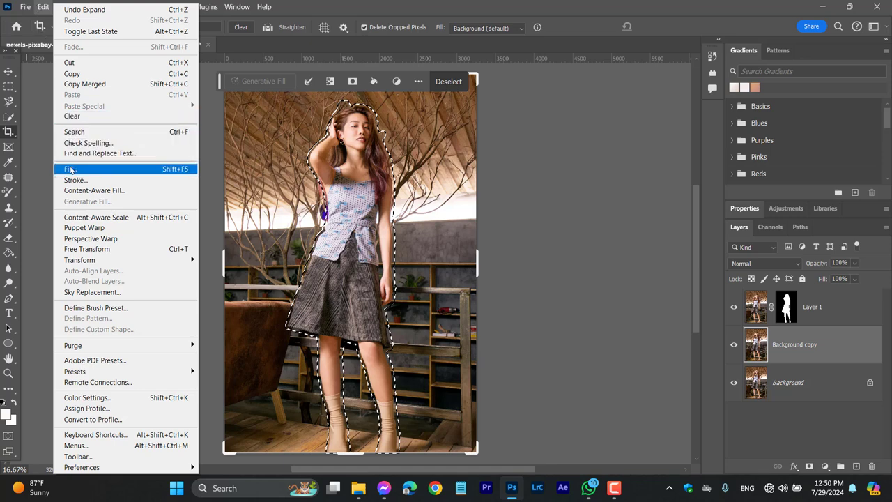
{"action": "left_click", "coordinate": [96, 170]}
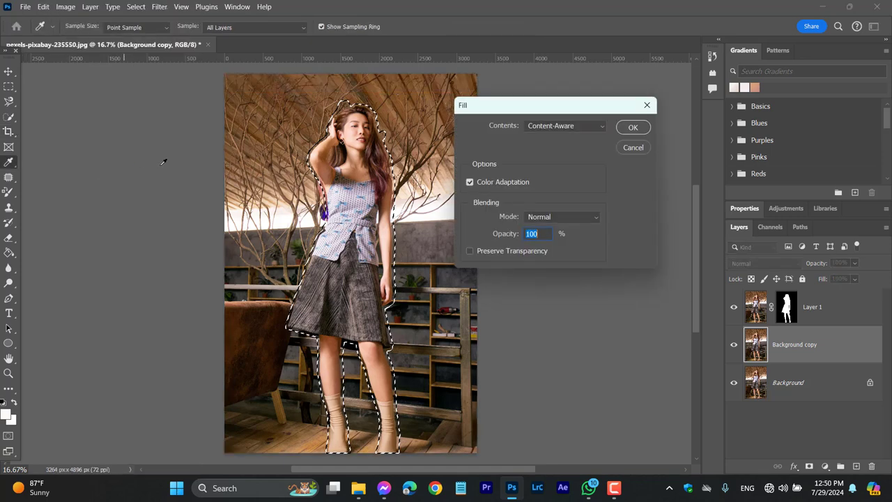
{"action": "left_click", "coordinate": [570, 127]}
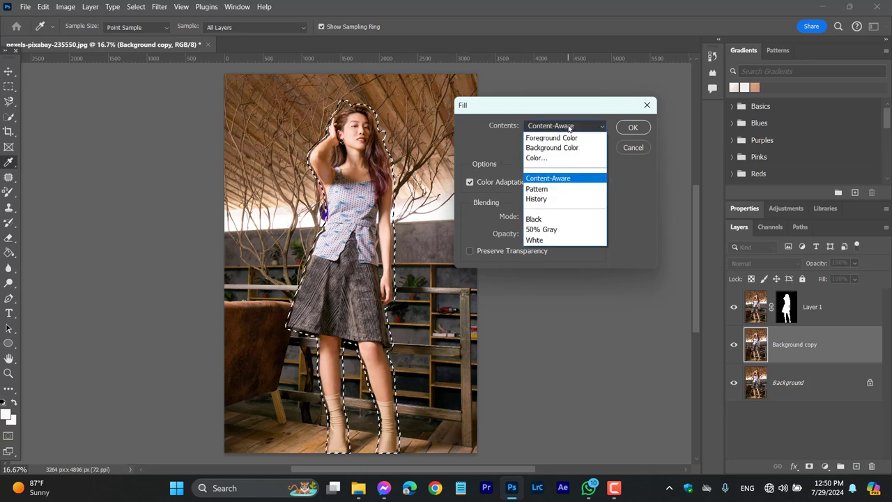
{"action": "left_click", "coordinate": [553, 179]}
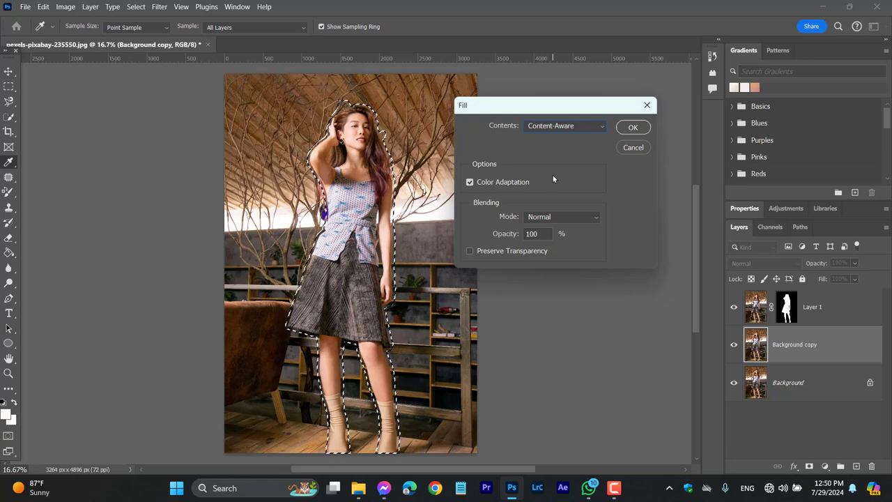
{"action": "left_click", "coordinate": [631, 129]}
{"action": "key", "text": "c"}
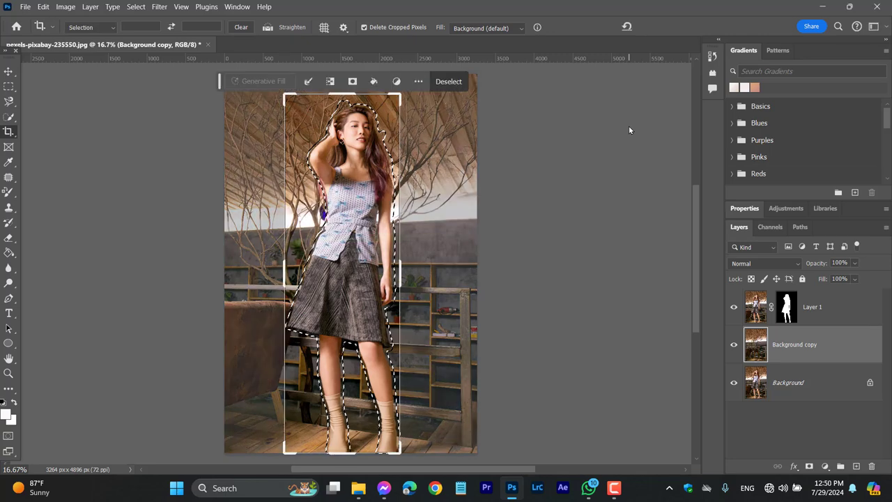
Convert Background copy to a smart object and deselect the woman
{"action": "right_click", "coordinate": [792, 345]}
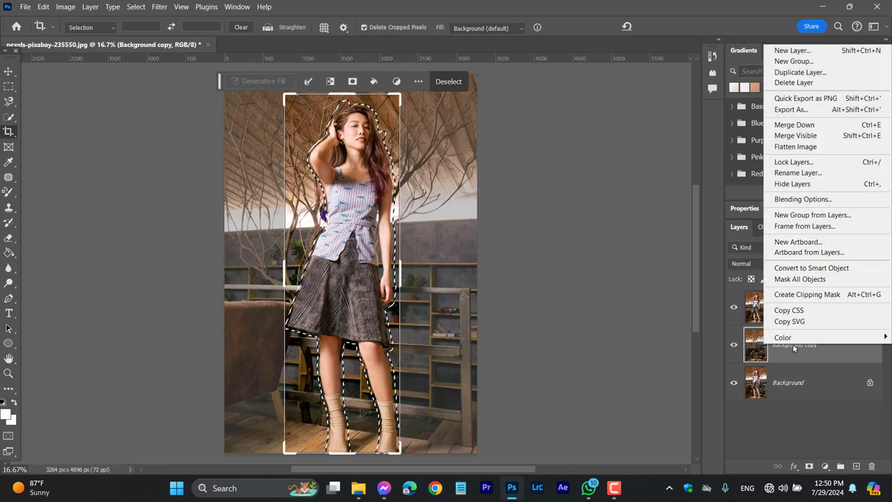
{"action": "left_click", "coordinate": [799, 273]}
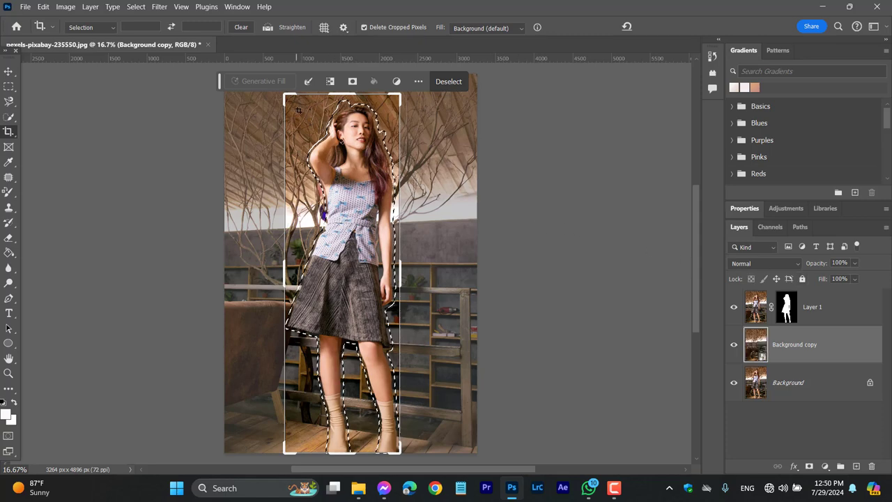
{"action": "left_click", "coordinate": [143, 8]}
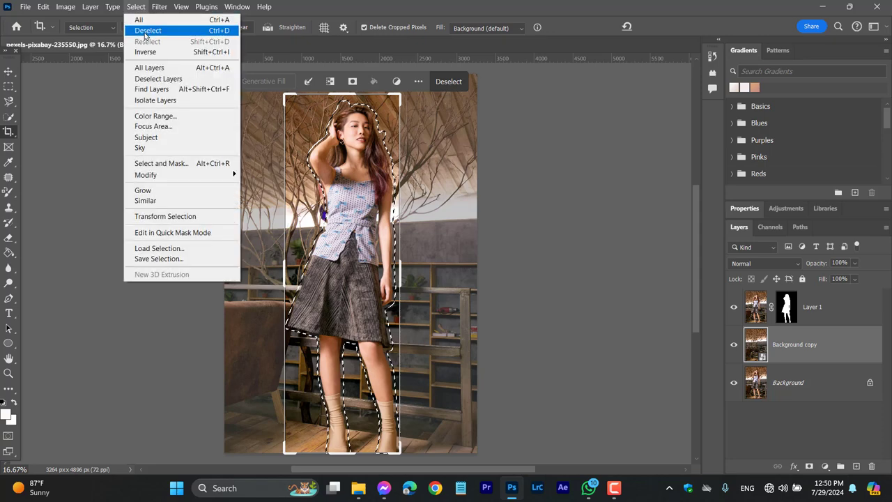
{"action": "left_click", "coordinate": [145, 32]}
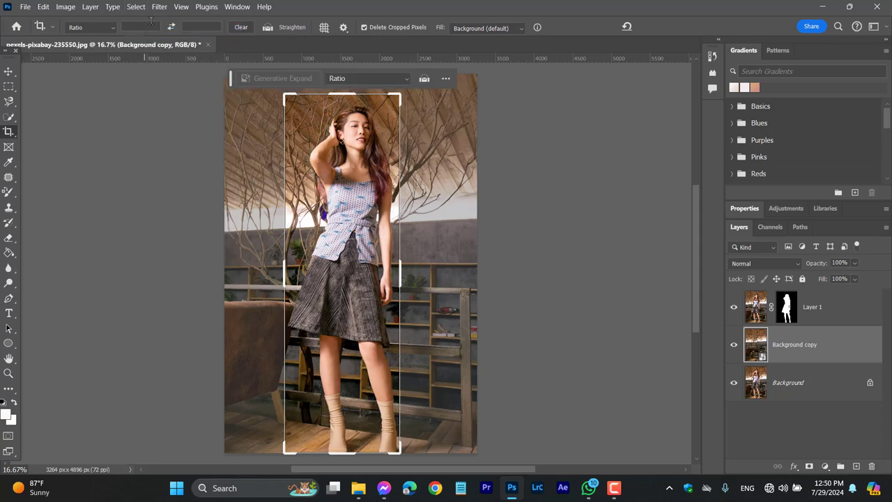
{"action": "left_click", "coordinate": [157, 7]}
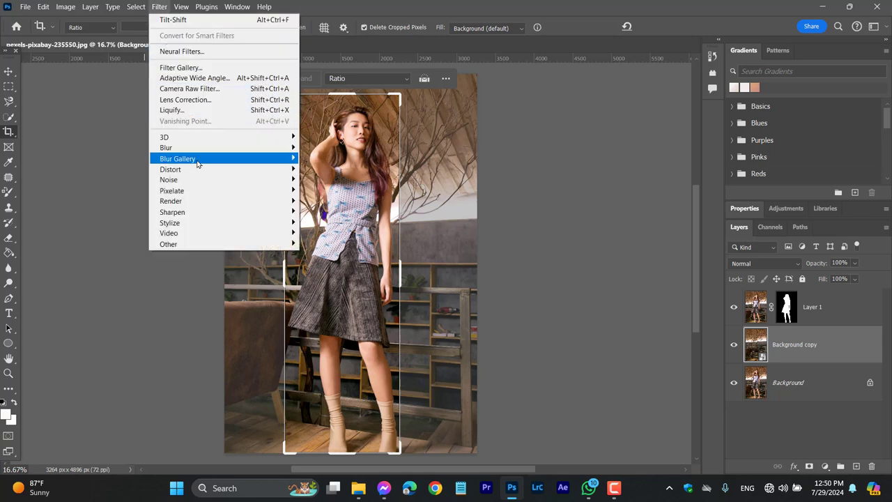
{"action": "mouse_move", "coordinate": [178, 158]}
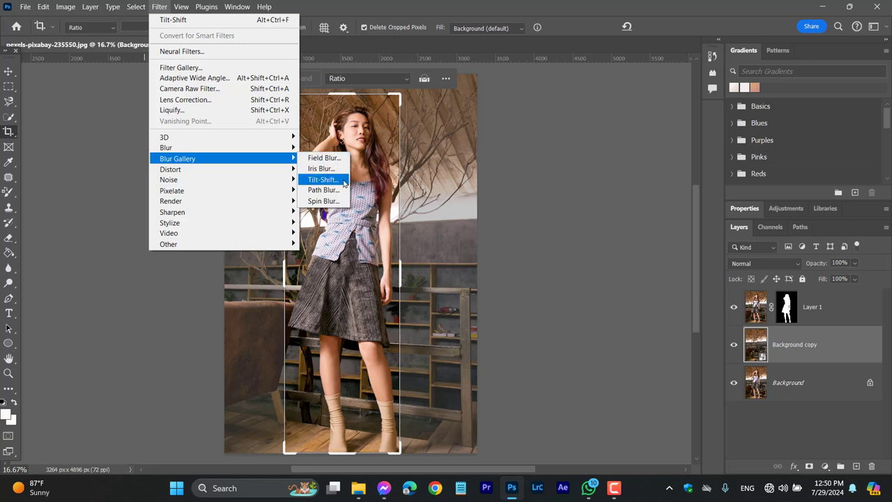
Add a Tilt-Shift blur, moving its center down and its focus edge just below the skirt
{"action": "left_click", "coordinate": [344, 182]}
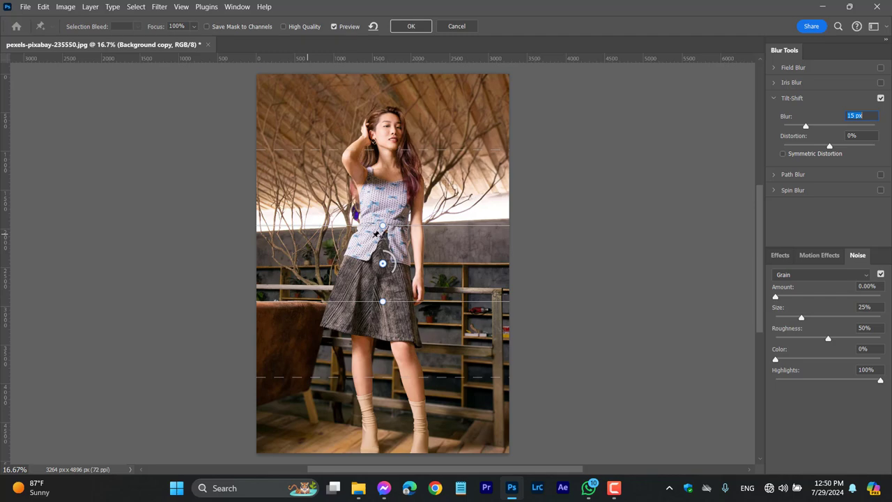
{"action": "left_click_drag", "start_coordinate": [375, 236], "coordinate": [370, 430]}
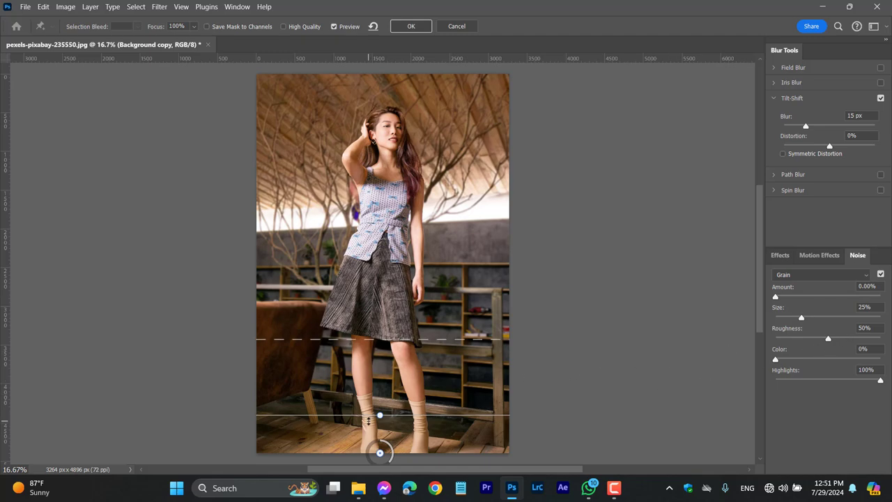
{"action": "left_click_drag", "start_coordinate": [379, 415], "coordinate": [380, 340]}
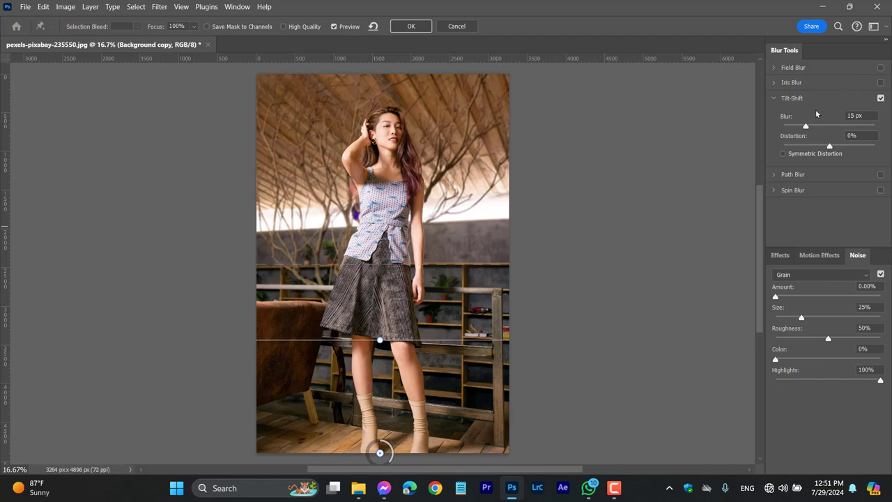
Set the Tilt-Shift blur strength to 57 px and apply it
{"action": "left_click_drag", "start_coordinate": [806, 127], "coordinate": [861, 127]}
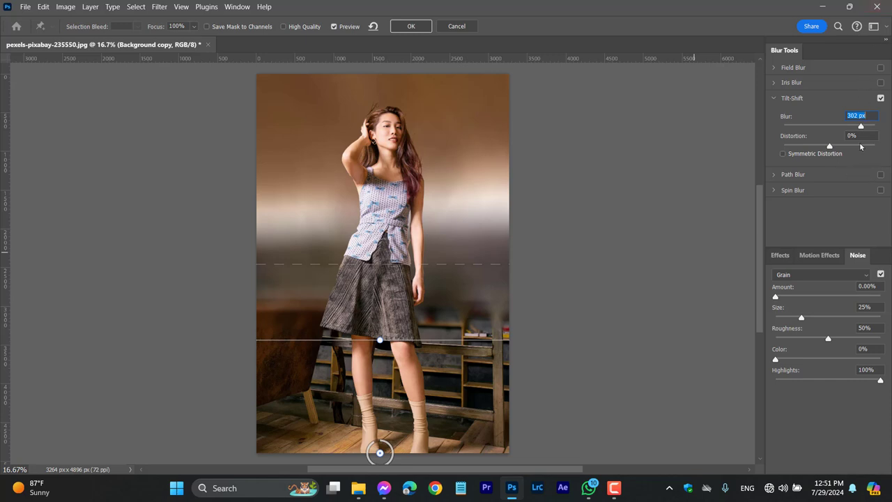
{"action": "left_click_drag", "start_coordinate": [860, 127], "coordinate": [823, 127]}
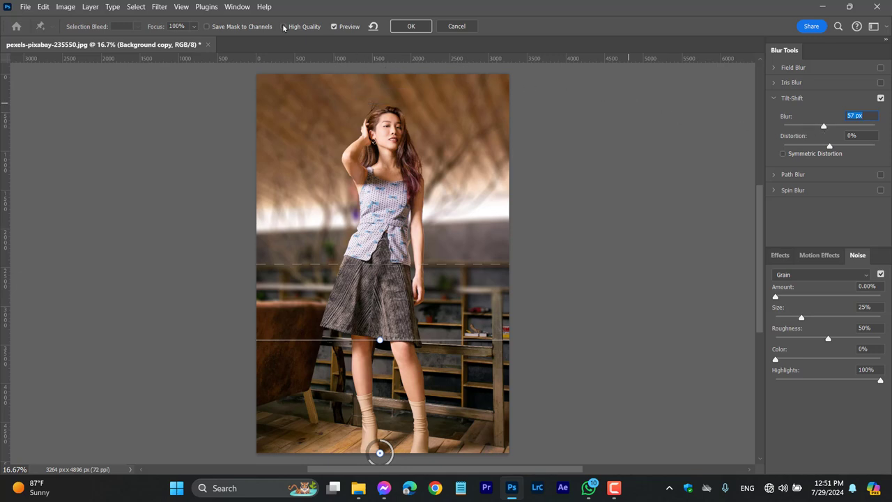
{"action": "left_click", "coordinate": [394, 30]}
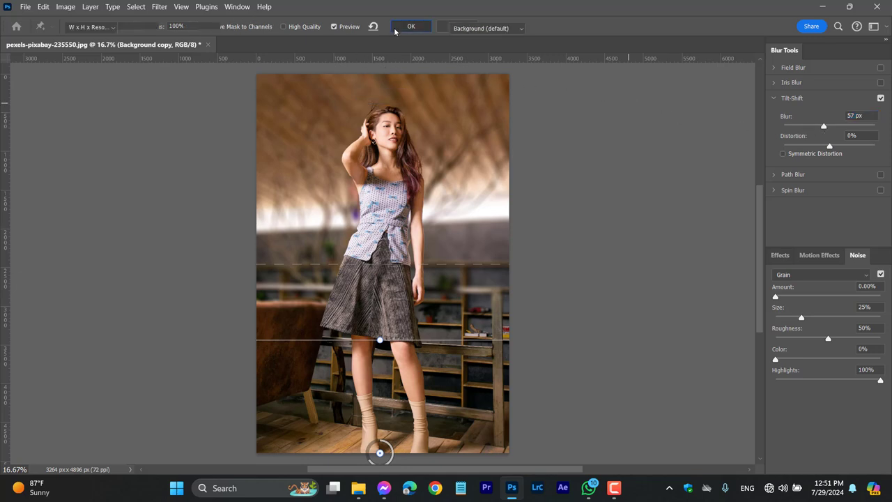